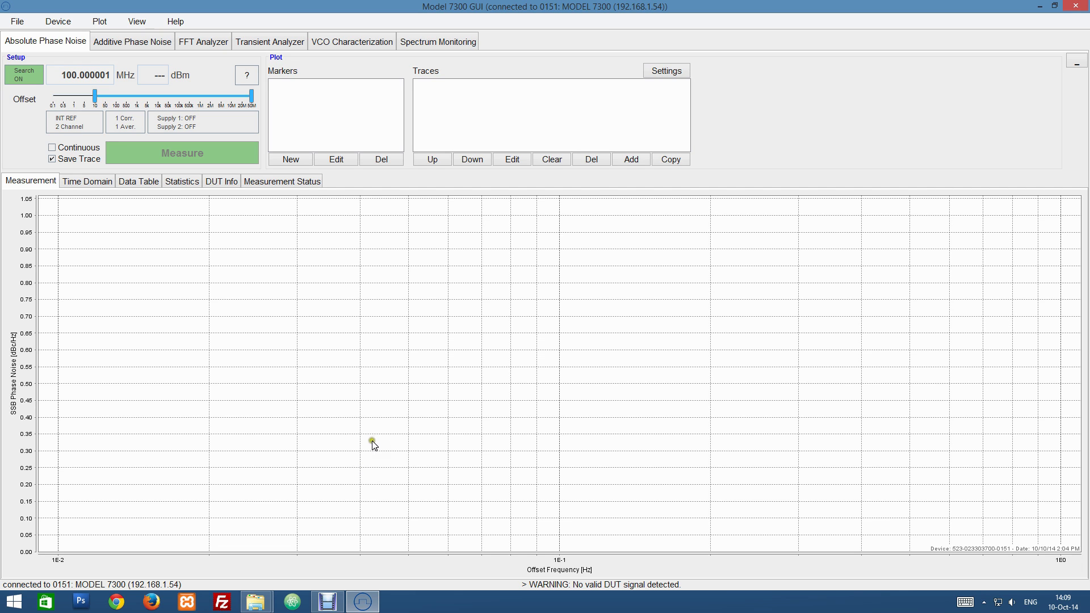
- Switch the INT REF / 2 Channel references to External References and apply
click(30, 125)
click(83, 117)
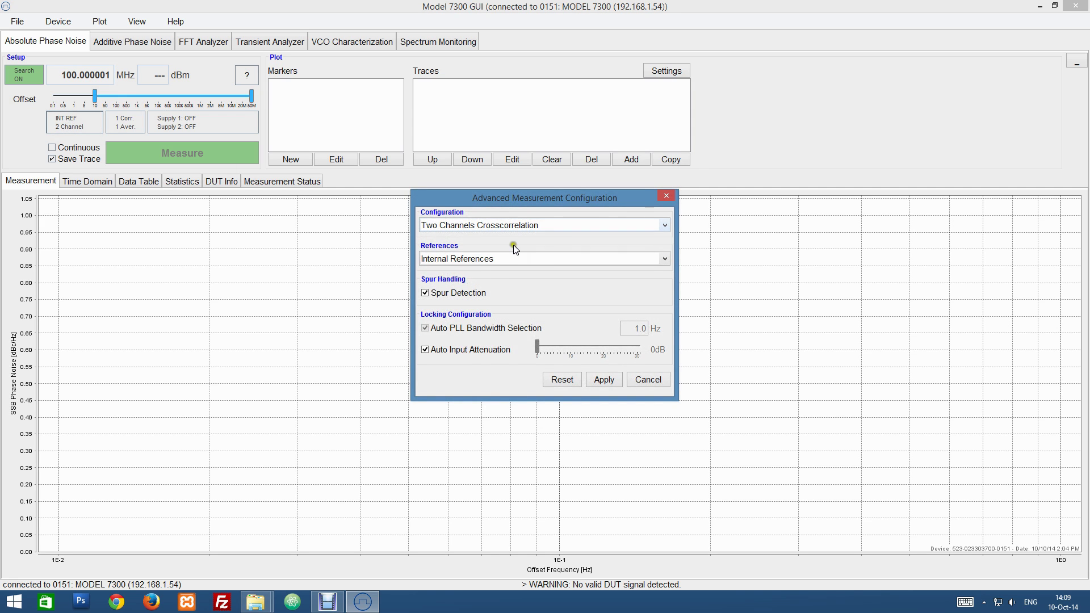
click(531, 257)
click(506, 285)
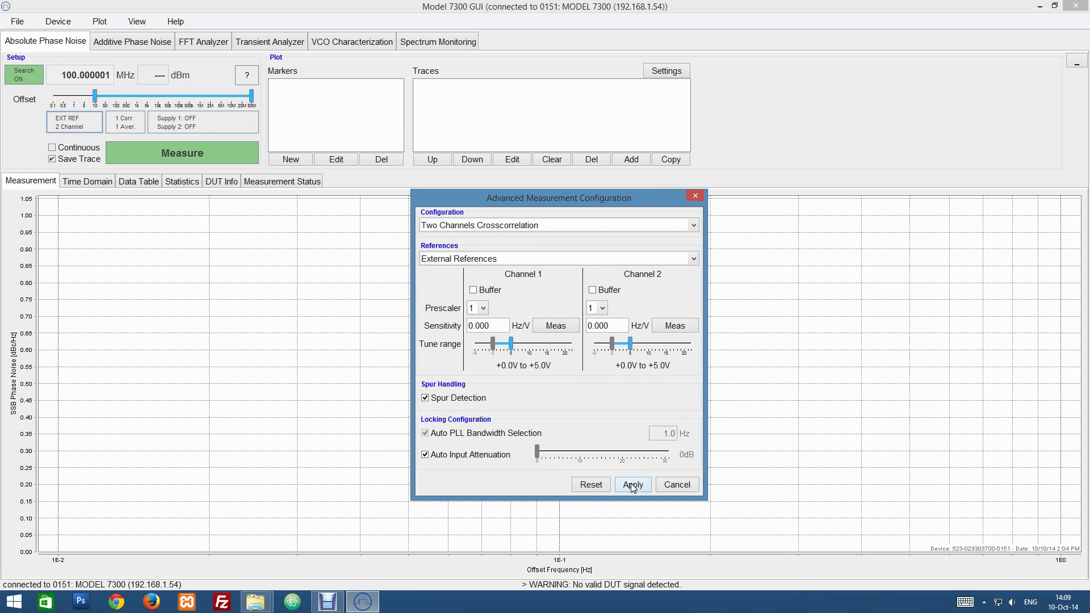
click(632, 484)
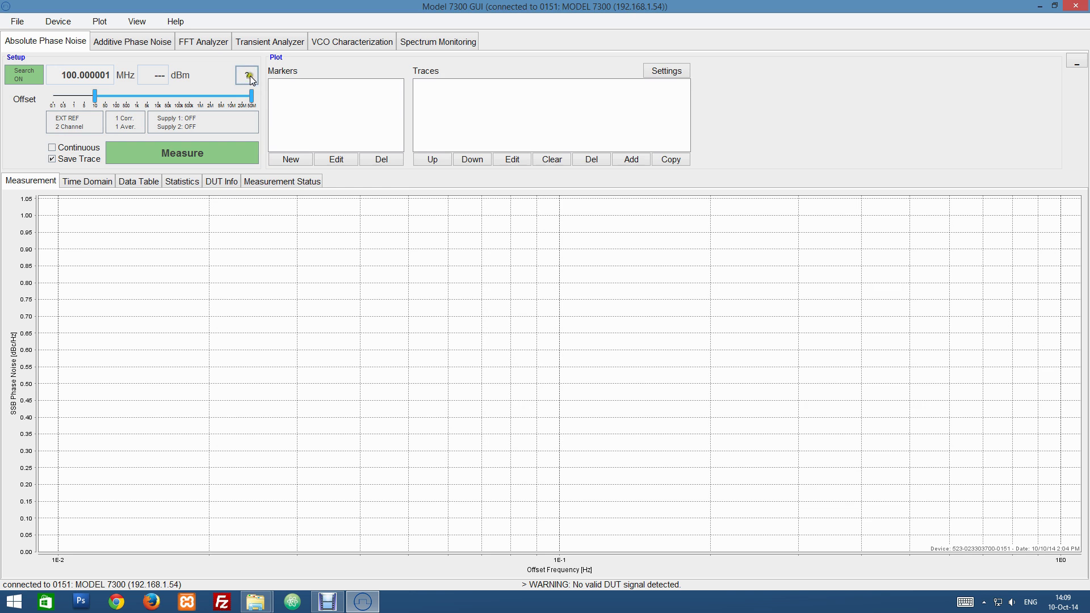
click(250, 76)
drag(519, 124, 471, 162)
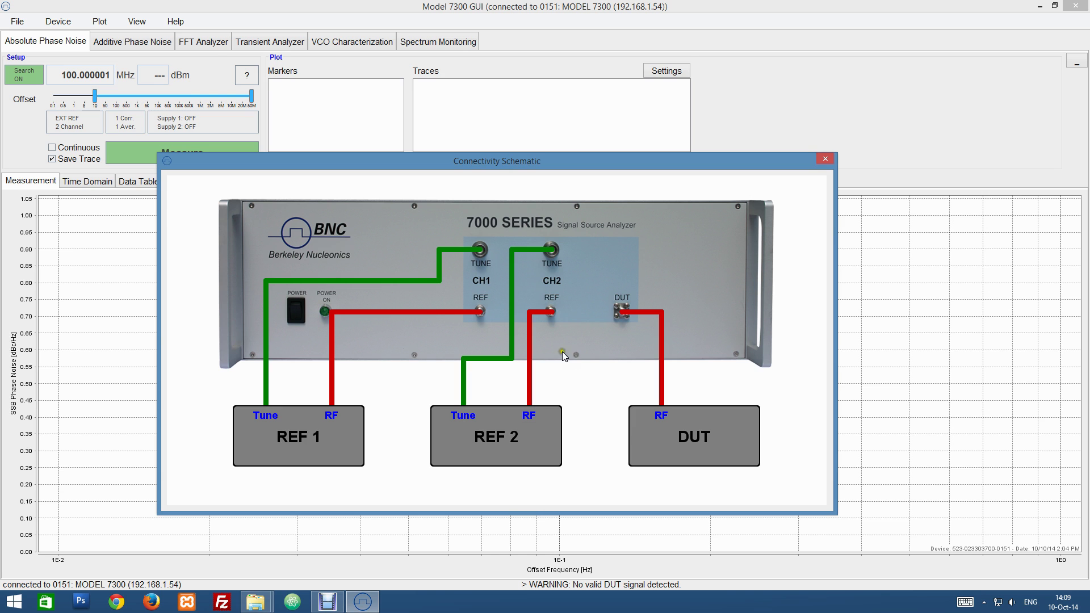
click(825, 160)
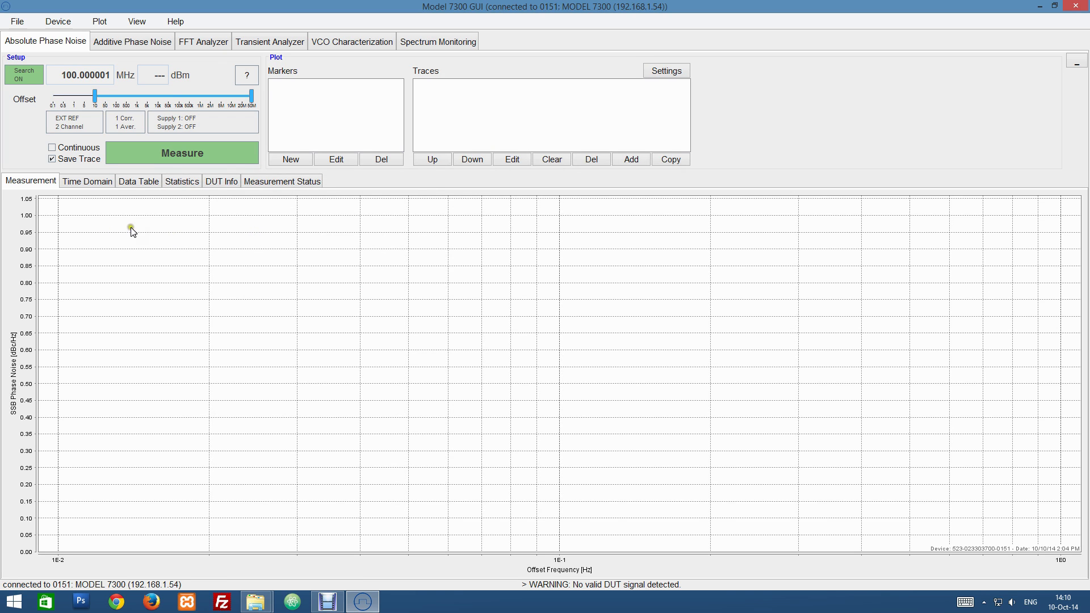
- In EXT REF settings, extend both Tune ranges to +12.0 V and measure 91.71 and 79.83 Hz/V
click(75, 122)
click(86, 122)
click(475, 272)
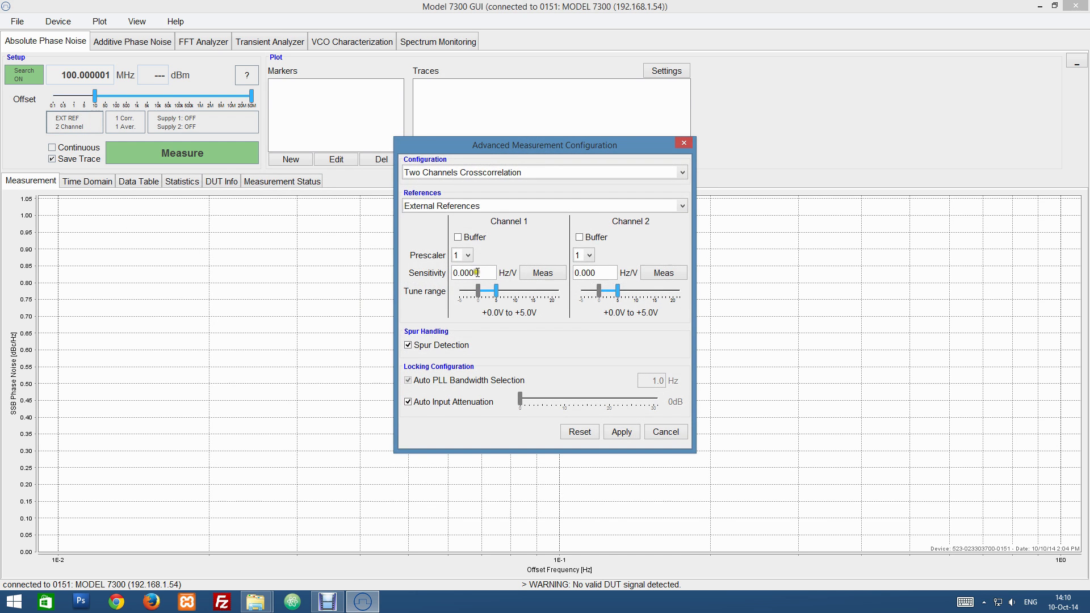
click(424, 275)
click(598, 271)
drag(497, 294, 522, 298)
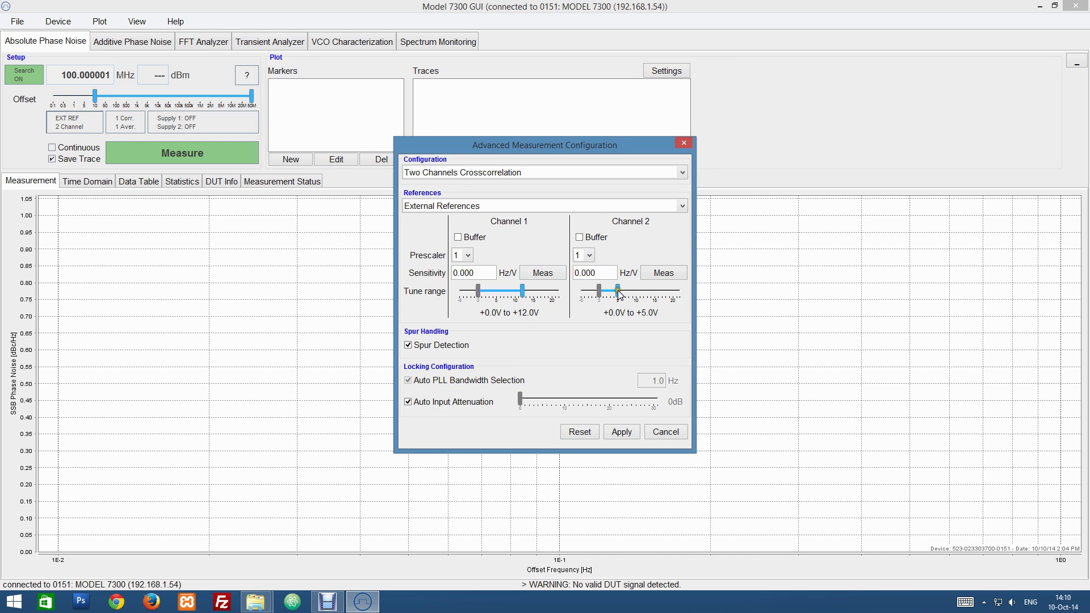
drag(618, 294, 644, 293)
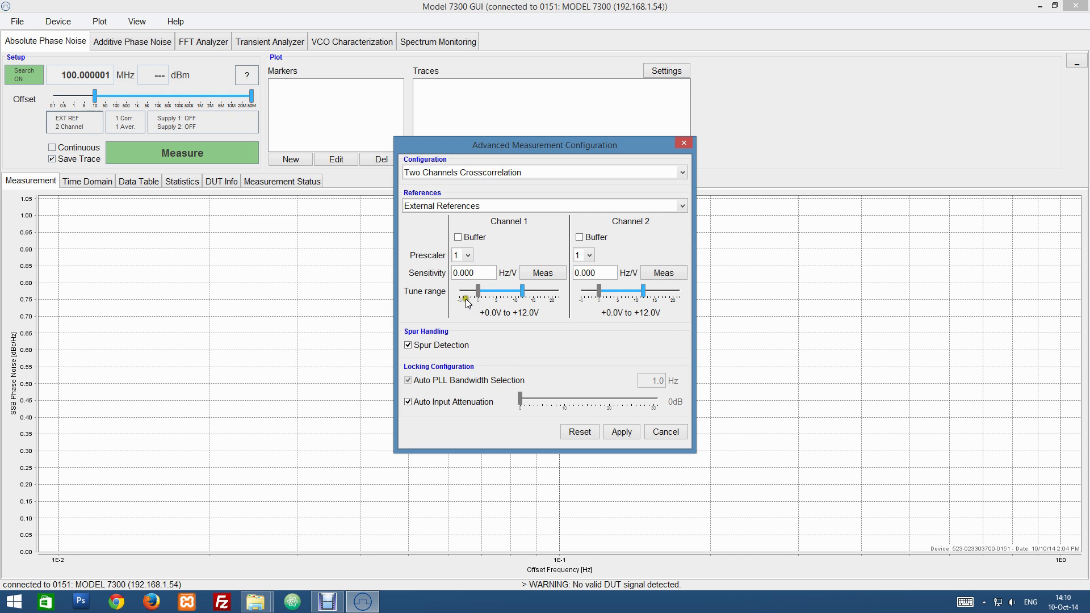
click(536, 272)
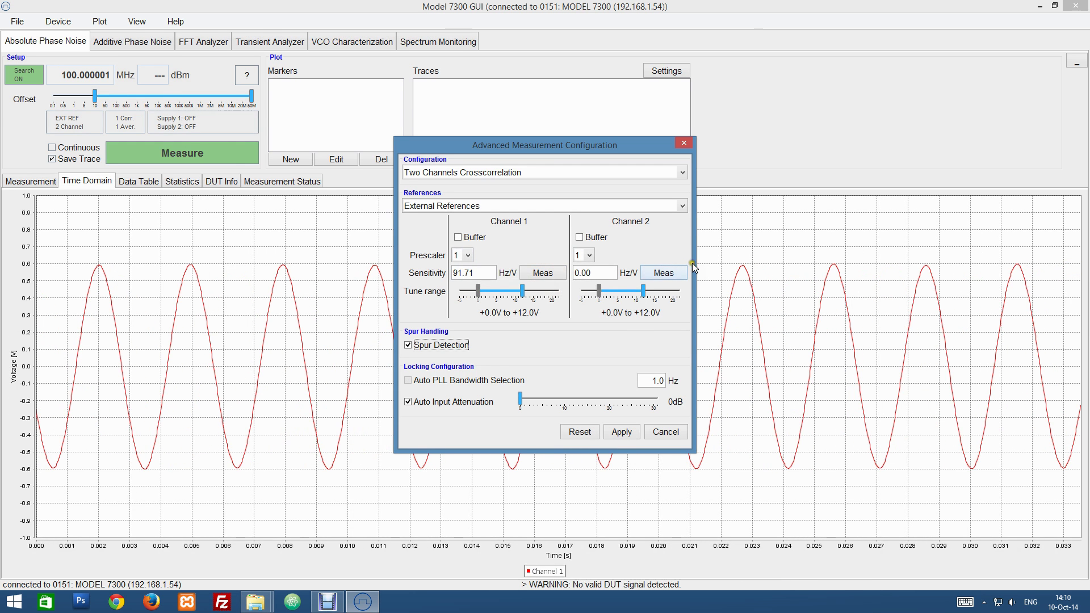
click(669, 274)
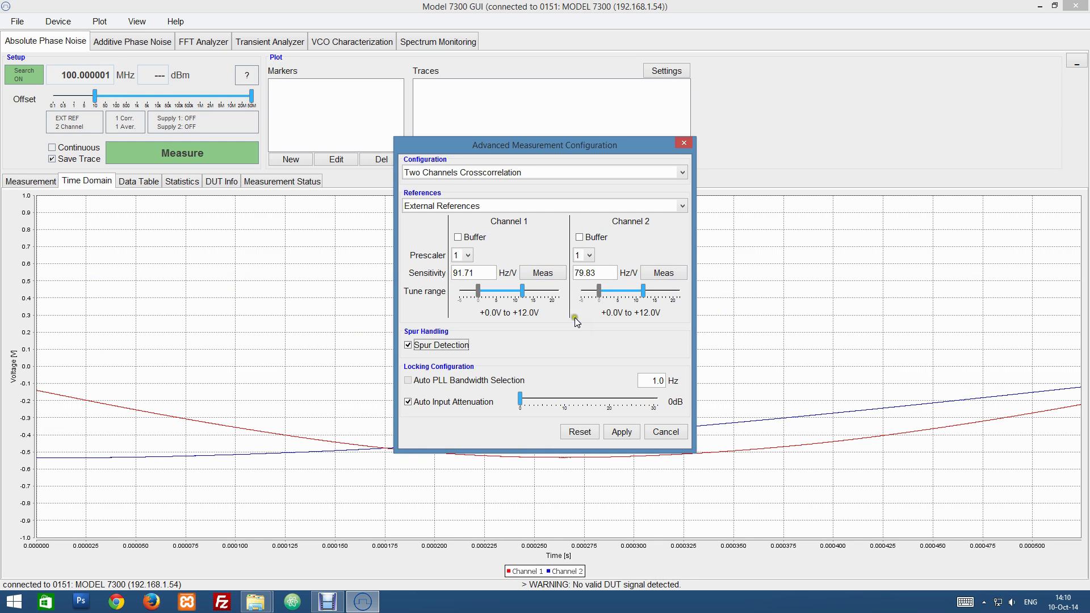
- Apply the reference and tuning settings and move the offset range start to 1 Hz
click(624, 433)
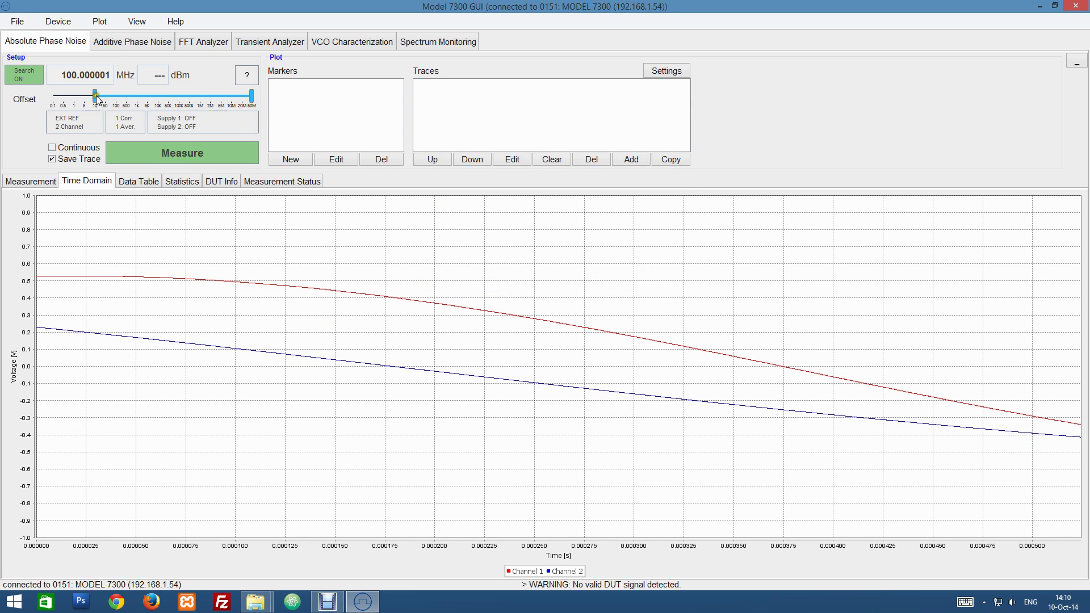
drag(94, 93, 74, 102)
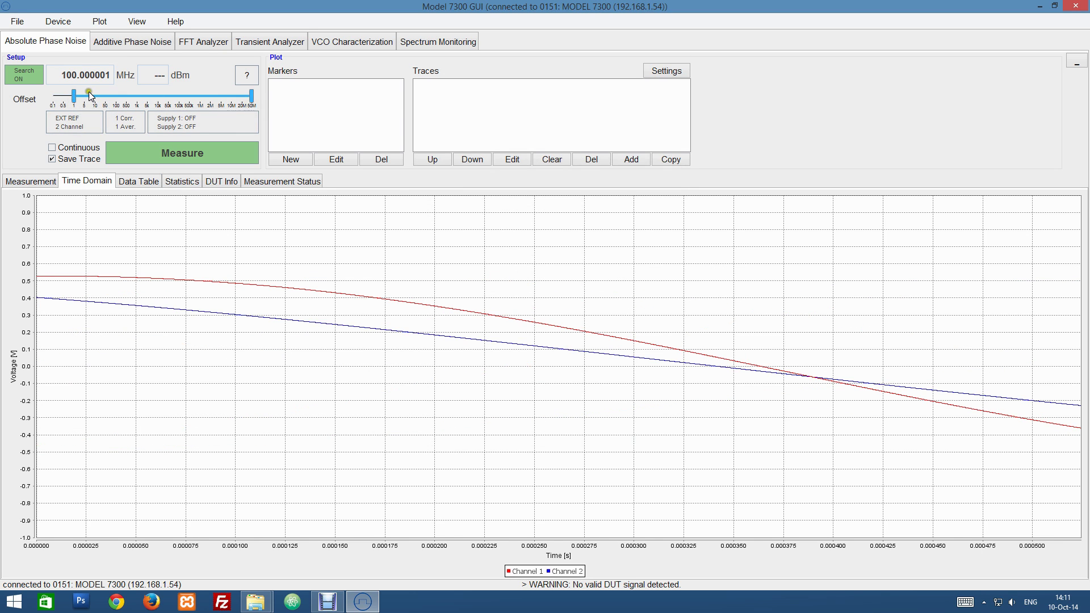
- Change the Number of Correlations from 1 to 2 and confirm
click(125, 124)
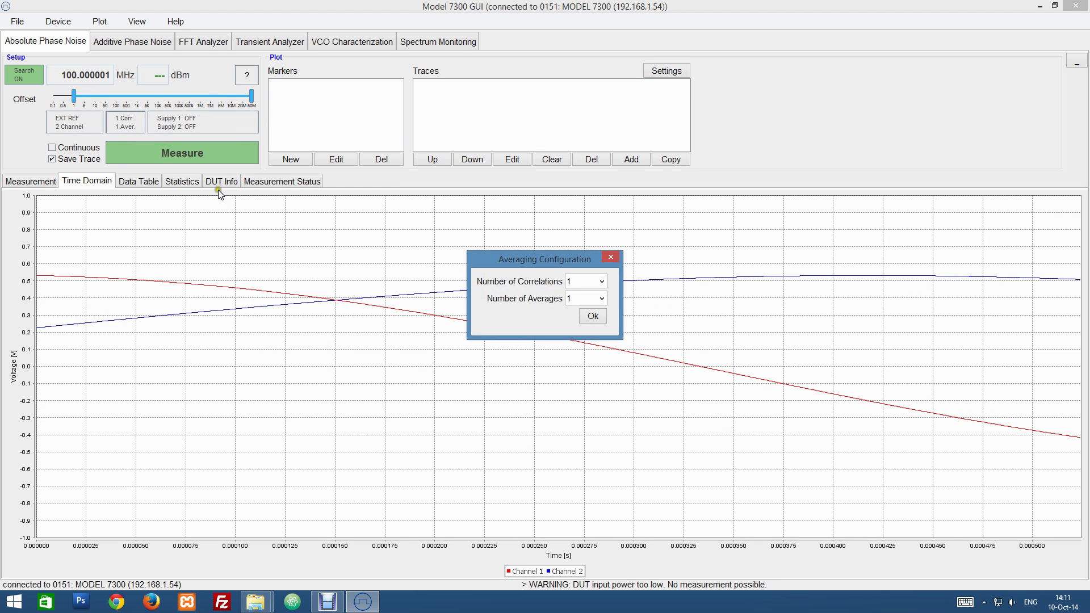
click(532, 278)
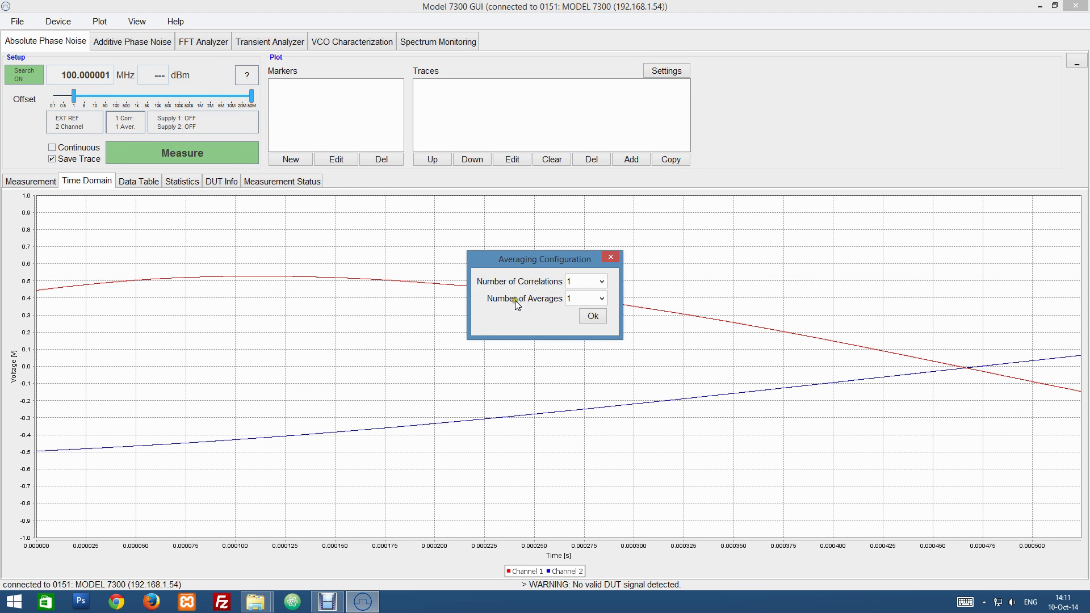
text(2)
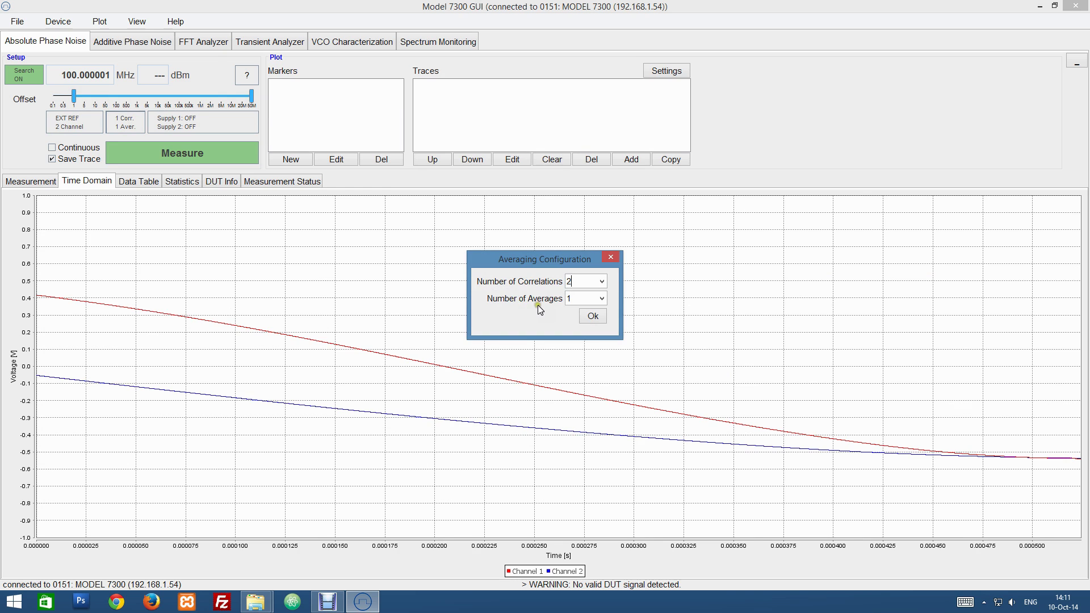
click(593, 318)
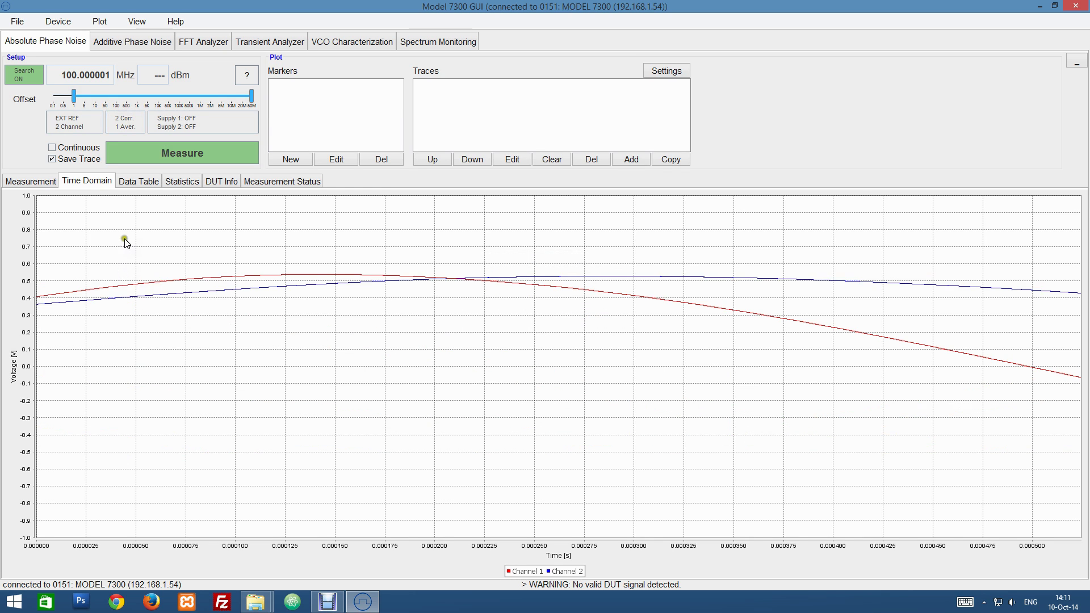
- Start the cross-correlation measurement and view the SSB phase noise plot on the Measurement tab
click(174, 153)
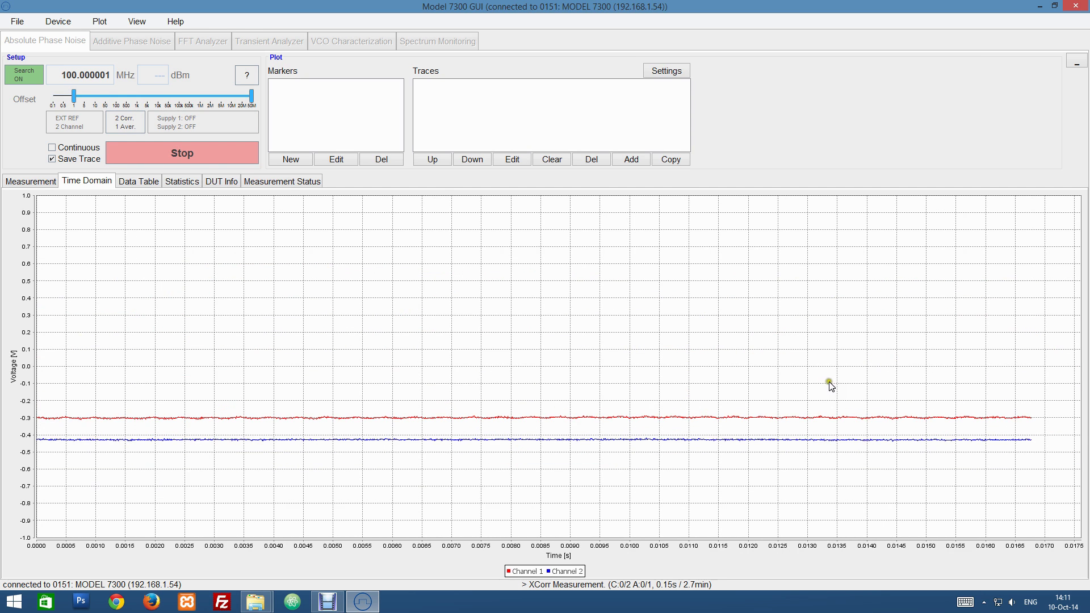
click(40, 185)
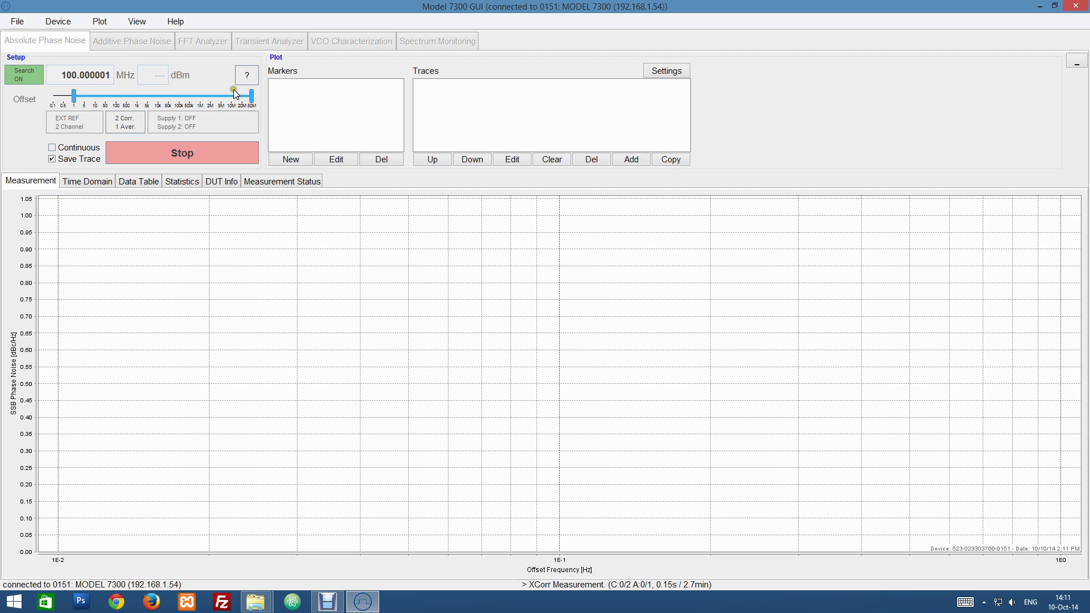
click(325, 363)
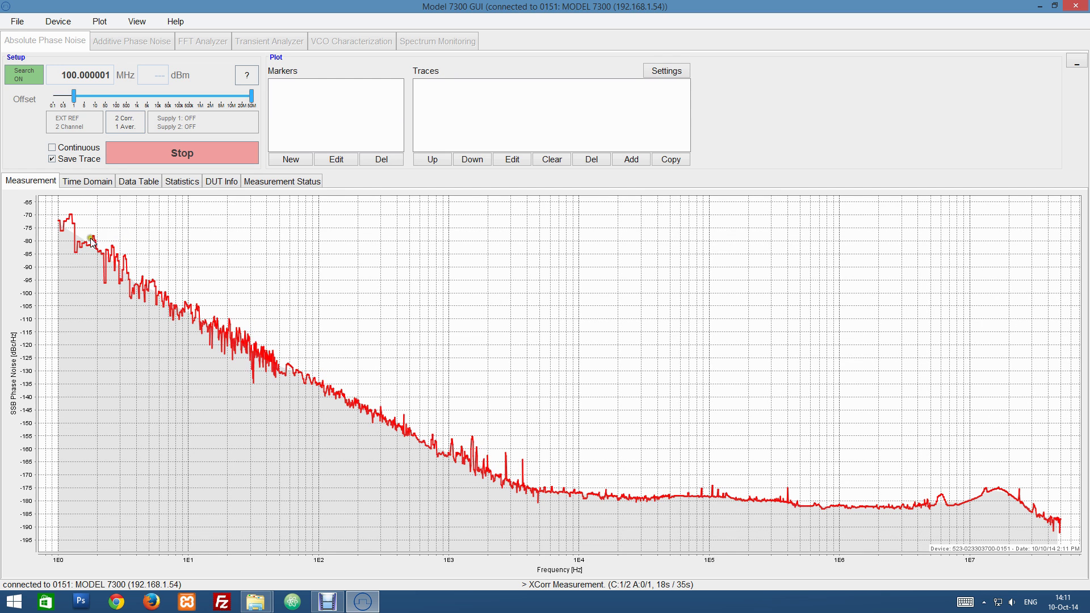
click(103, 259)
- Mark trace 1 at 1 MHz (−182.0), 10 kHz (−177.4) and 1 kHz (−162.2 dBc/Hz)
click(291, 160)
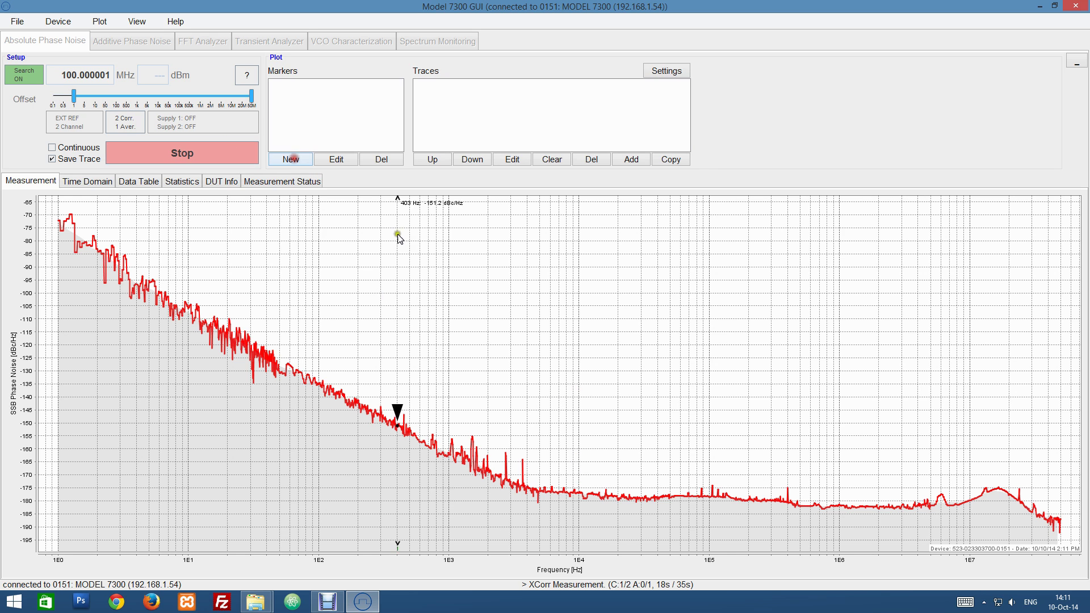
click(841, 439)
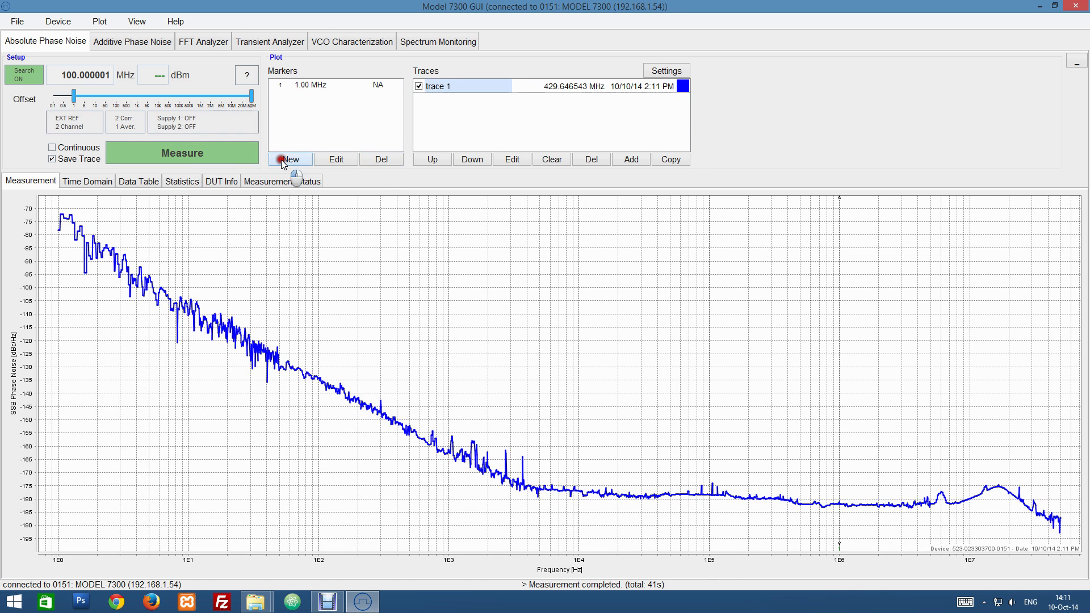
click(580, 423)
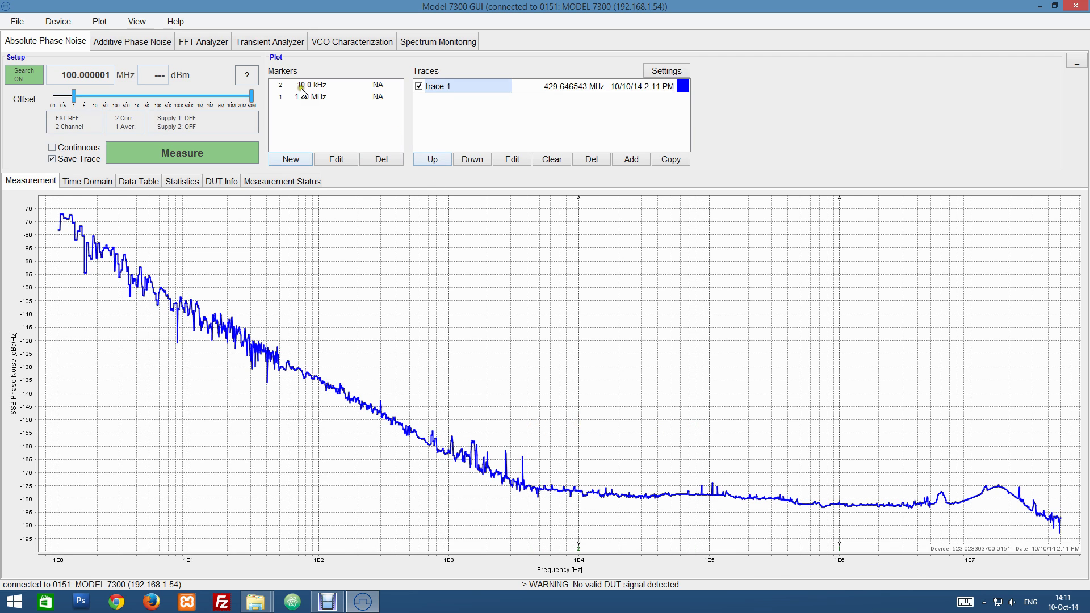
click(484, 88)
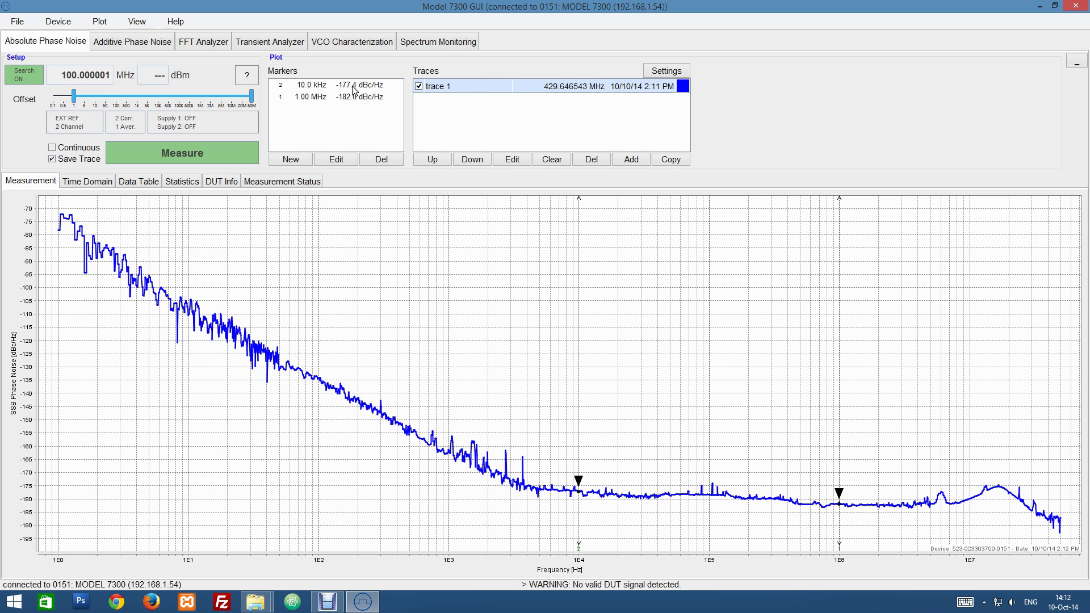
click(300, 158)
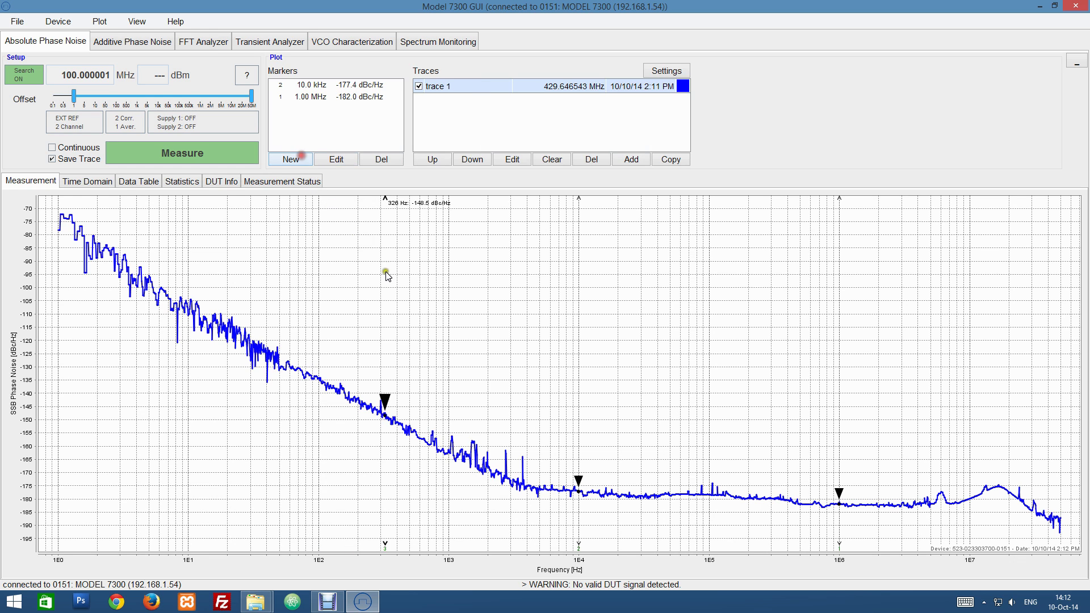
click(449, 358)
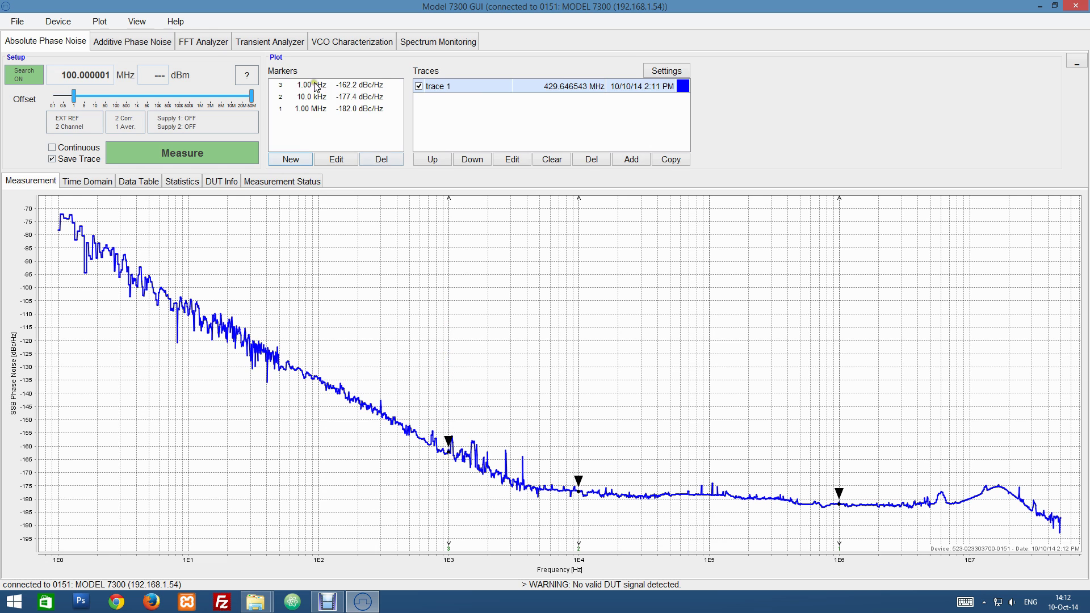